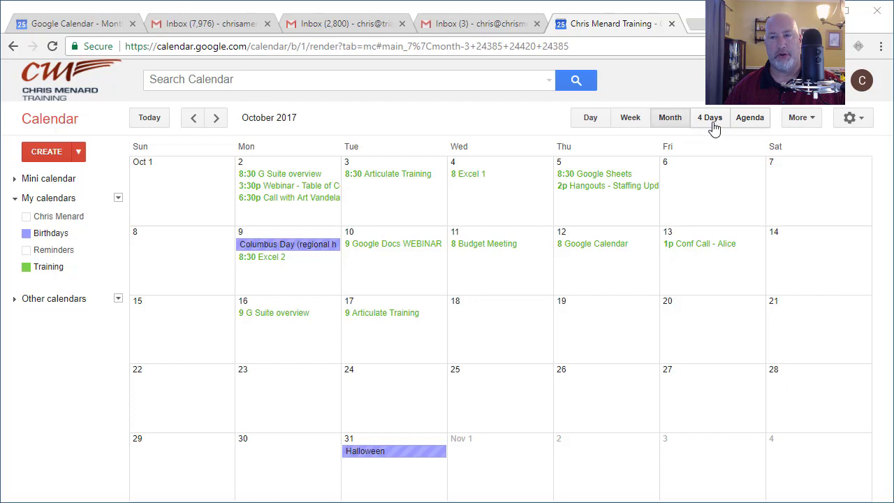
- Switch to Week view for Oct 1–7, 2017 and scroll through all its hours
click(631, 121)
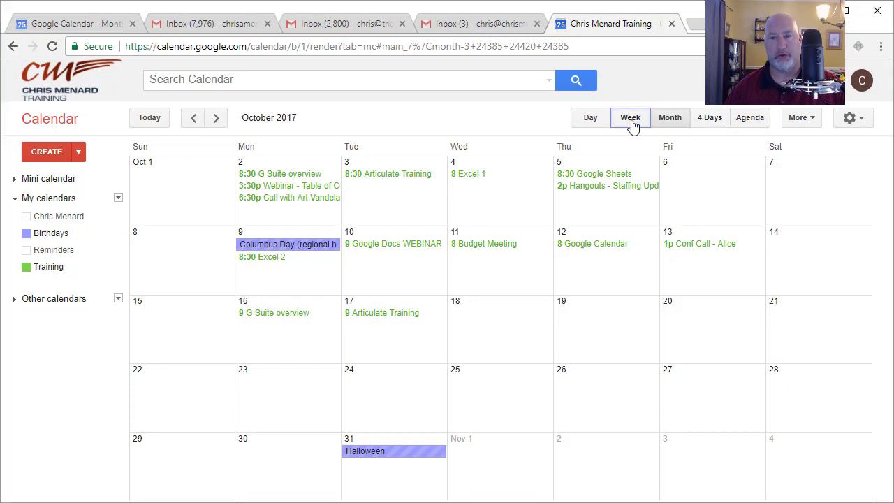
click(593, 122)
click(631, 120)
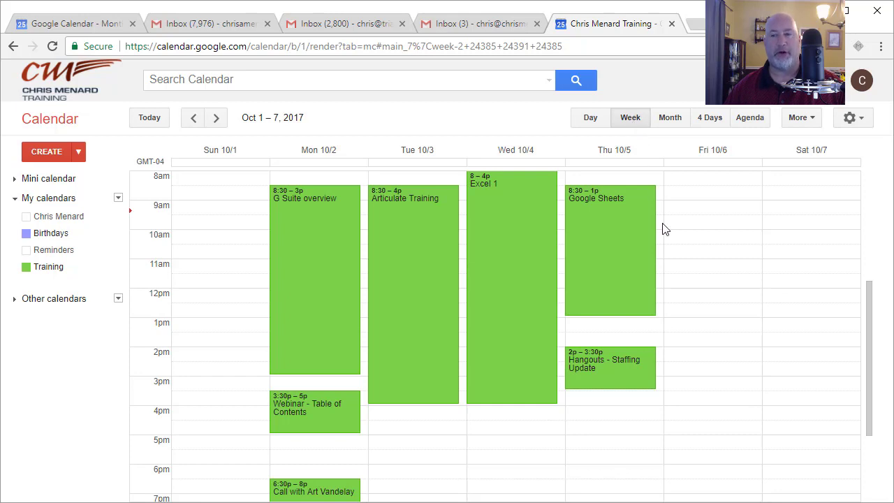
scroll(677, 254, up, 4)
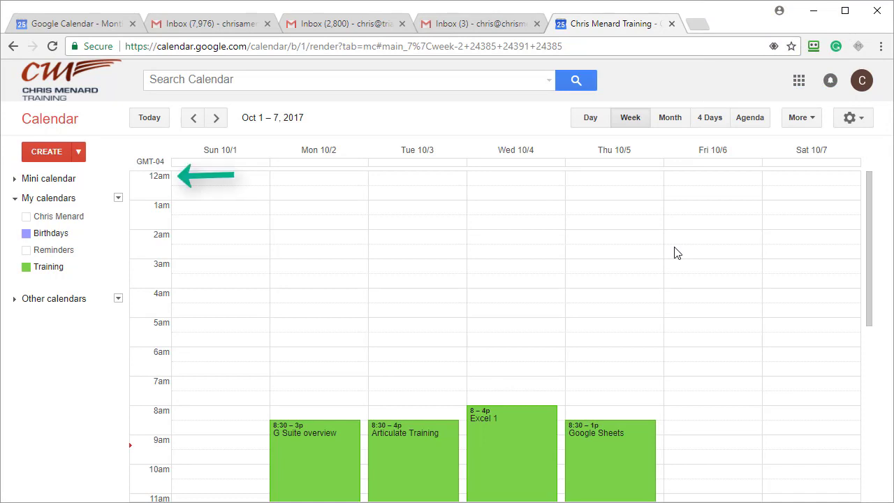
scroll(432, 248, down, 7)
scroll(434, 283, down, 1)
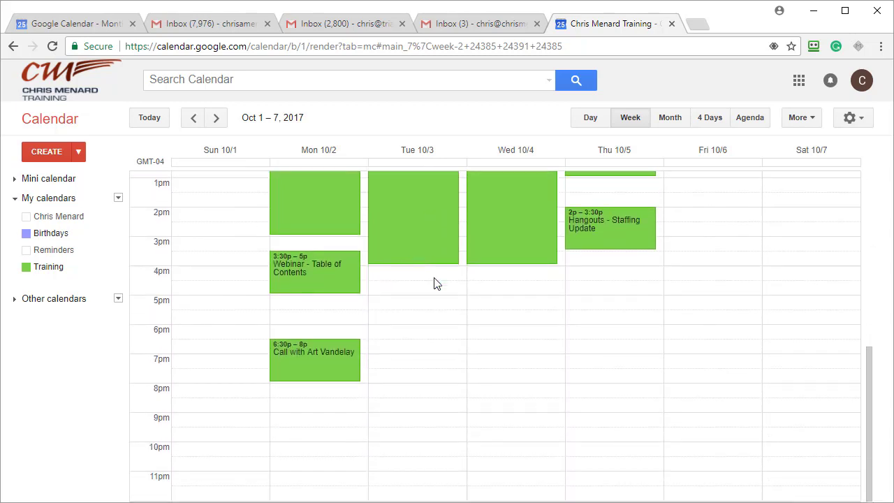
scroll(434, 282, up, 7)
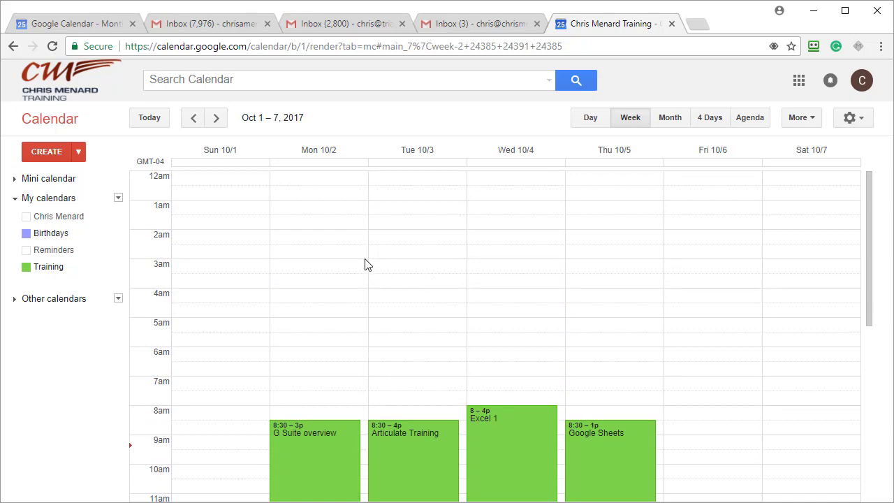
scroll(368, 264, down, 7)
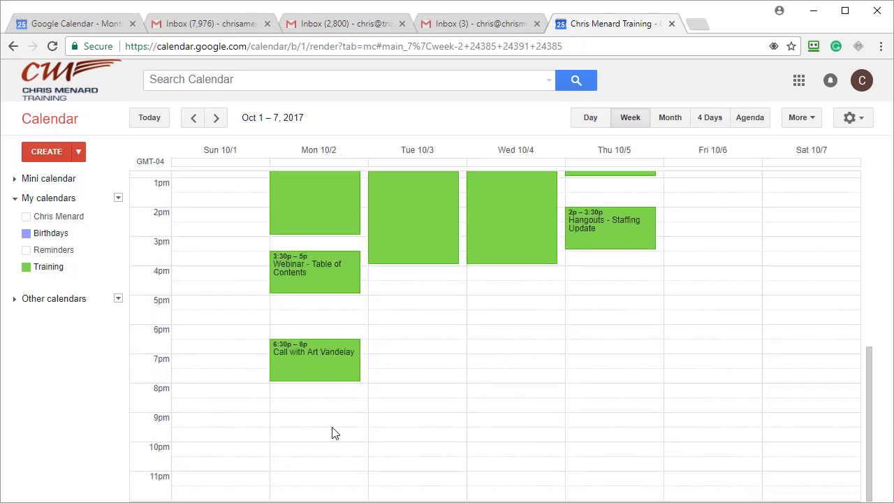
scroll(481, 341, up, 7)
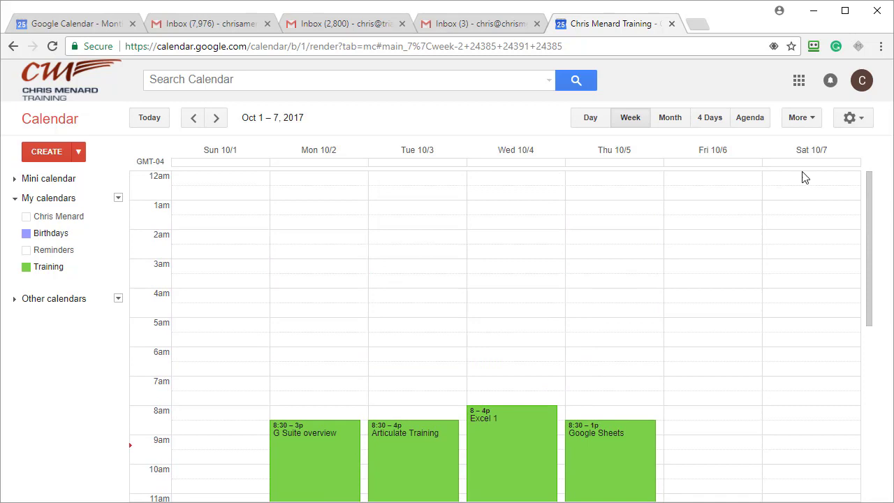
- Enable the 'Hide morning and night' lab in Settings > Labs and save it
click(855, 119)
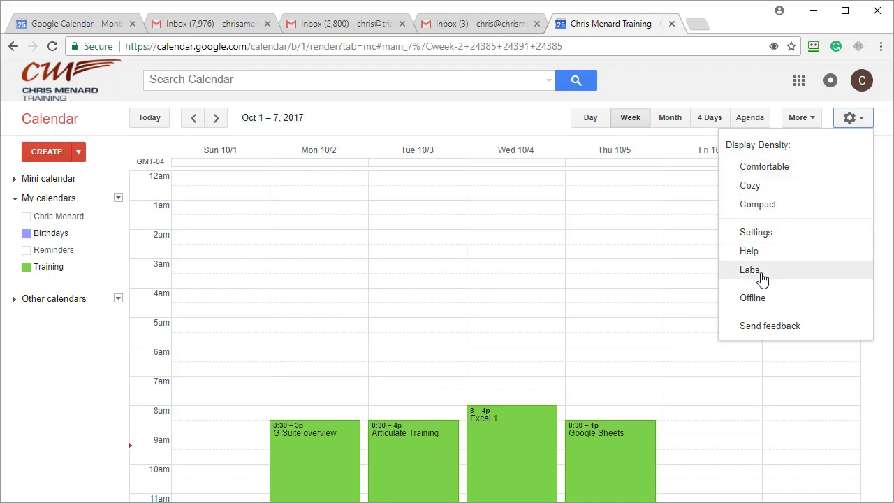
click(757, 233)
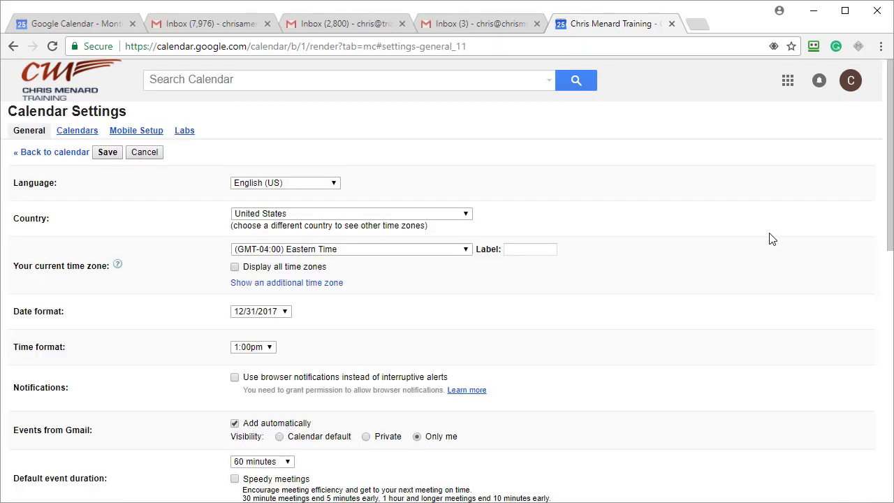
click(187, 134)
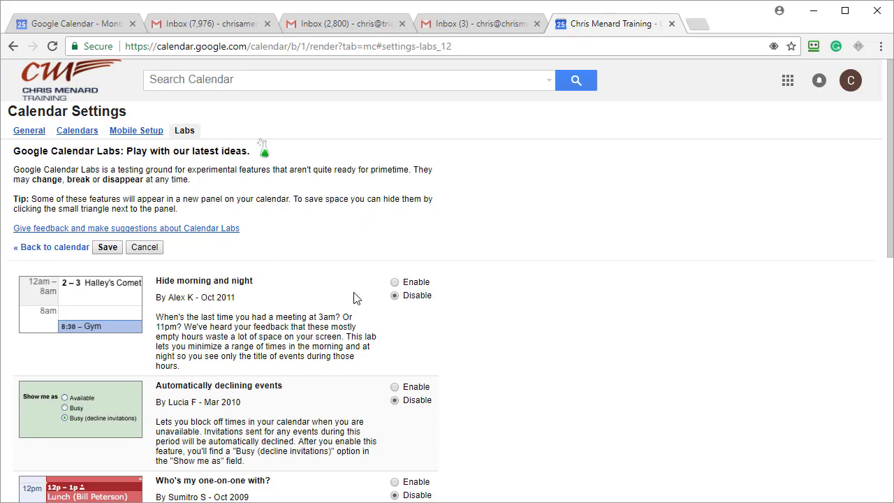
click(395, 283)
click(113, 250)
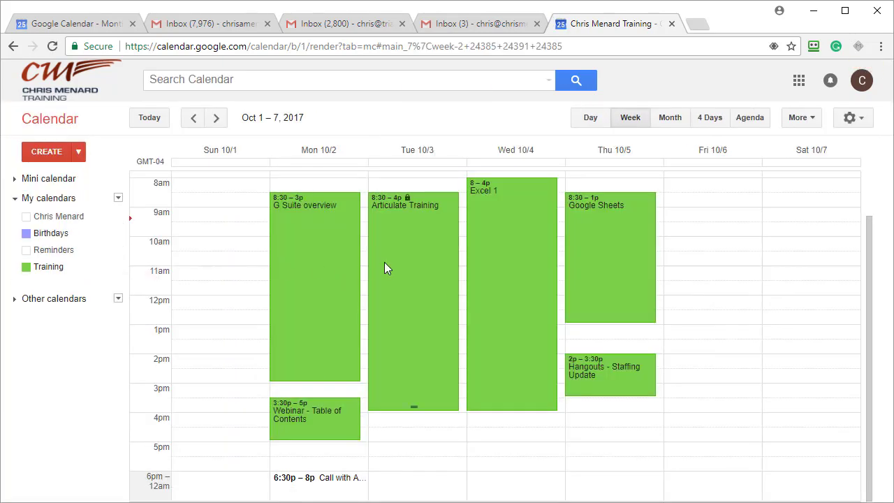
- Extend the hidden morning range from 12am–7am to 12am–8am
scroll(384, 262, up, 2)
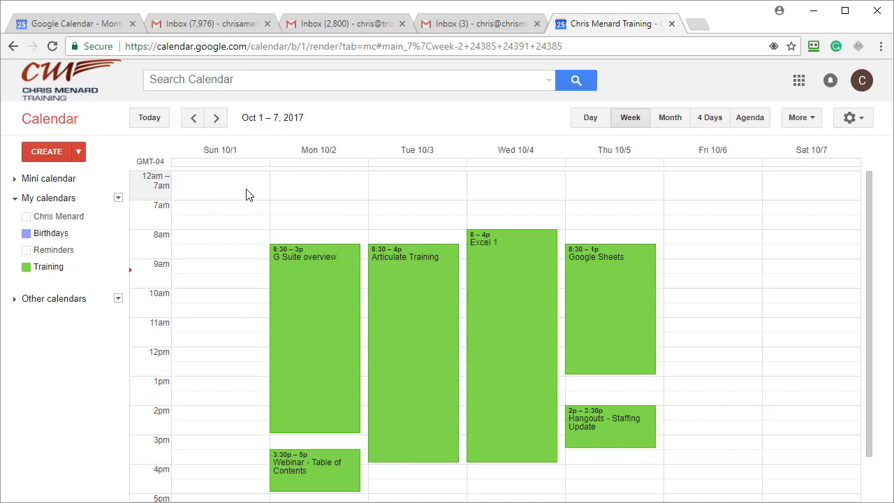
scroll(237, 210, down, 1)
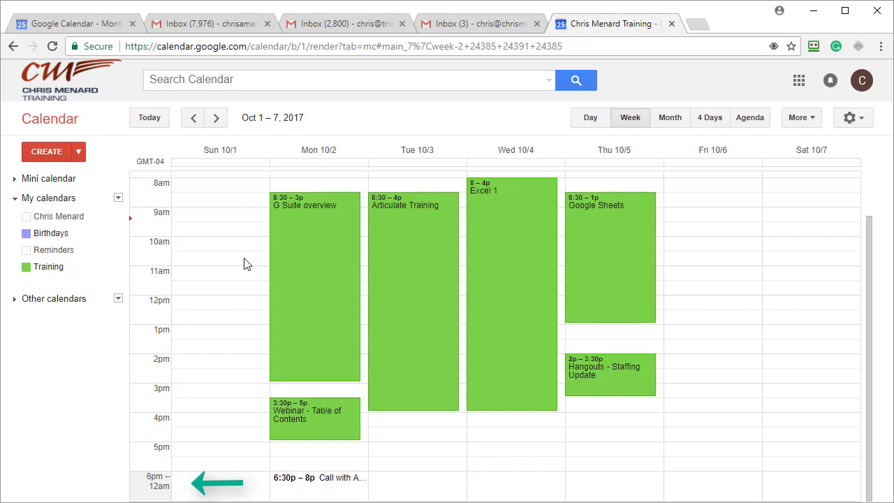
scroll(244, 263, up, 1)
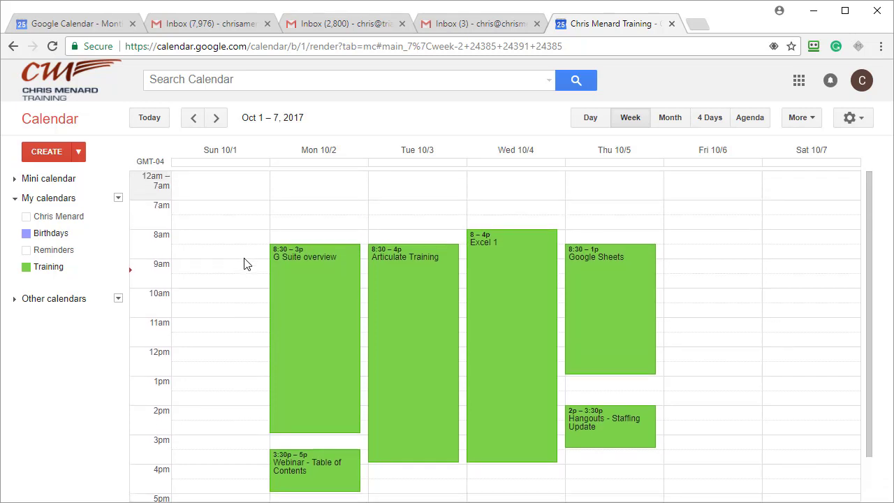
click(160, 194)
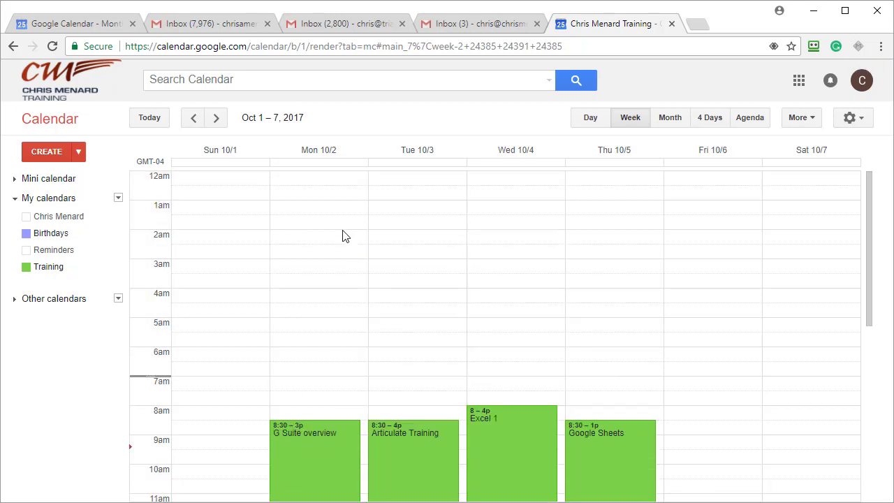
scroll(243, 371, down, 1)
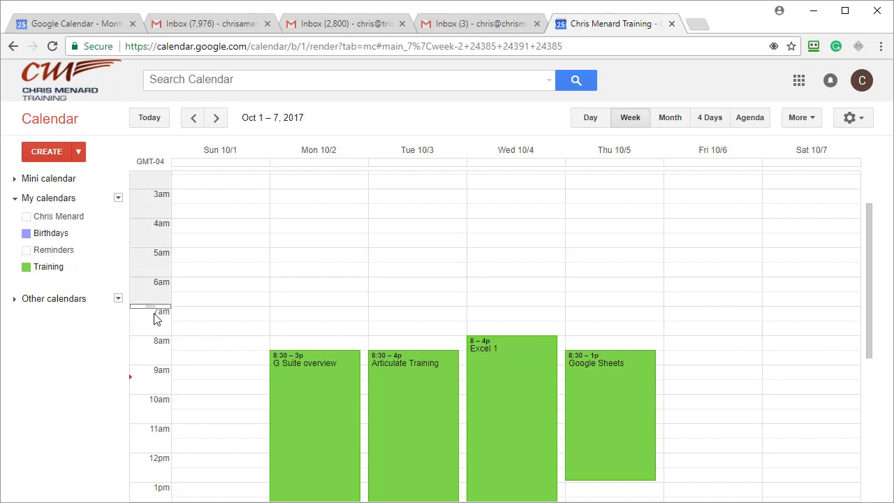
drag(150, 308, 158, 334)
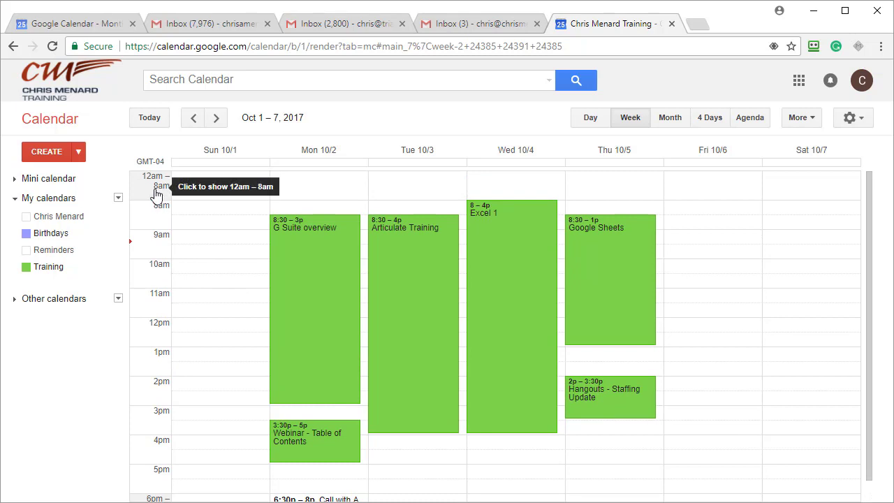
click(158, 194)
click(157, 214)
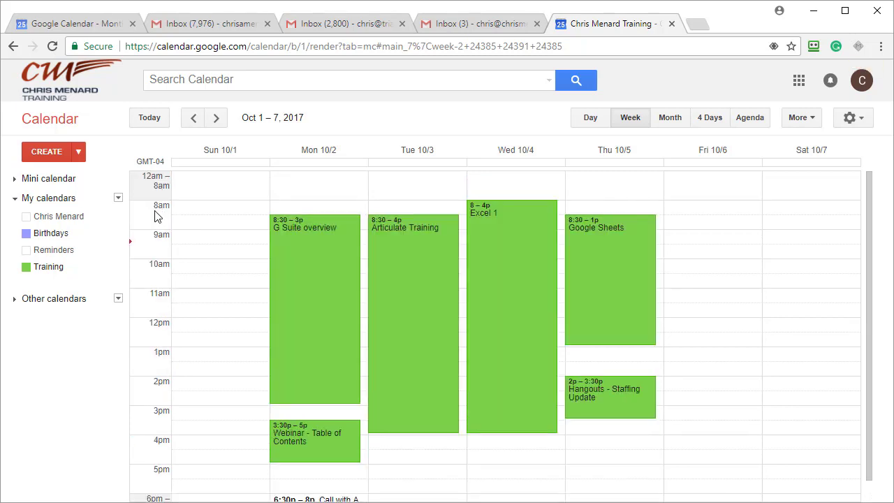
- Expand the evening hours and make the hidden night range start at 7pm
scroll(189, 299, down, 1)
click(158, 484)
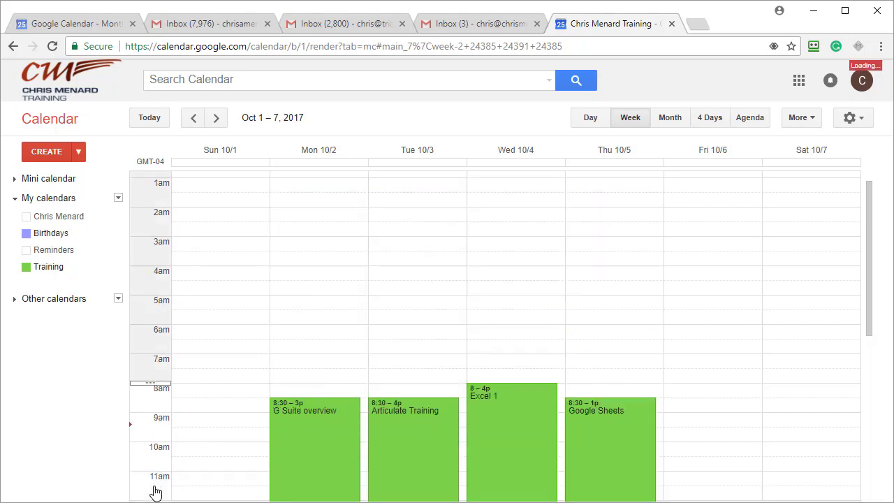
scroll(258, 328, down, 5)
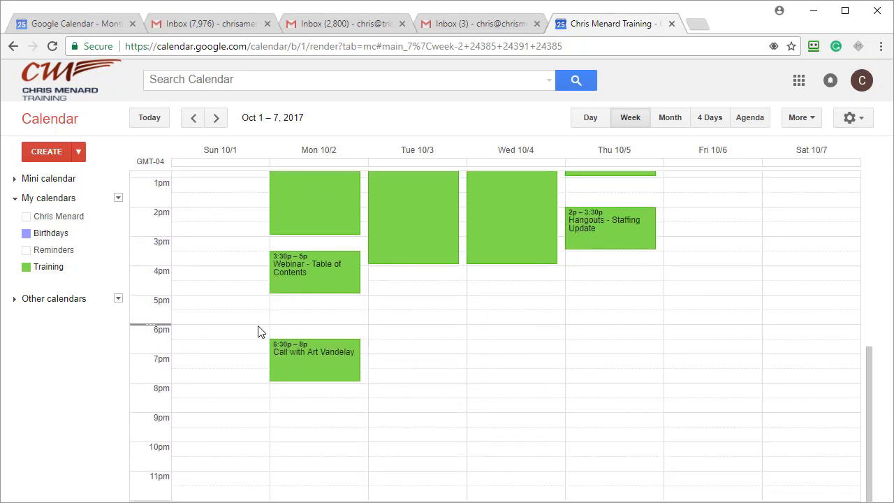
mouse_move(149, 324)
mouse_down()
mouse_move(154, 350)
mouse_move(156, 333)
mouse_up()
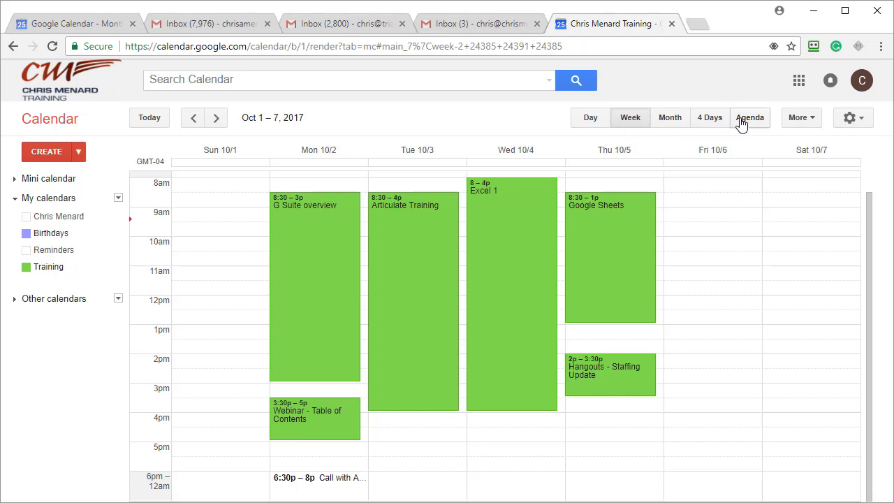
- Enable the Year view lab in Settings > Labs and save
click(852, 118)
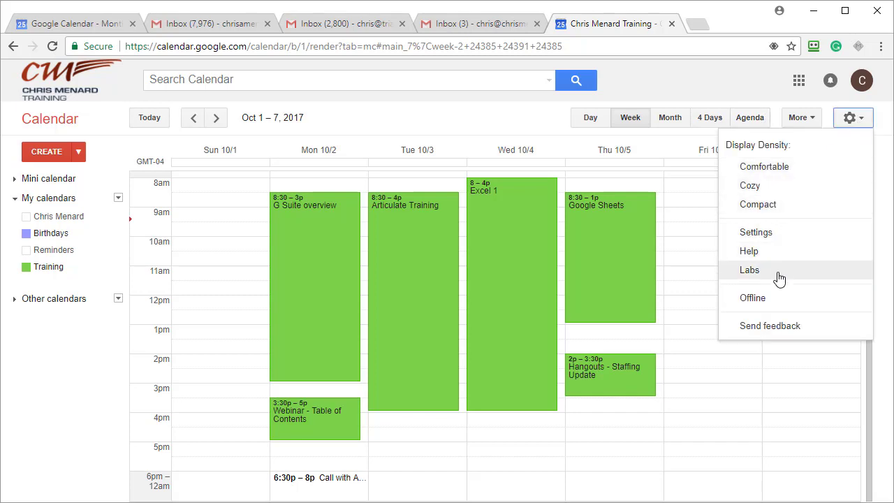
click(781, 234)
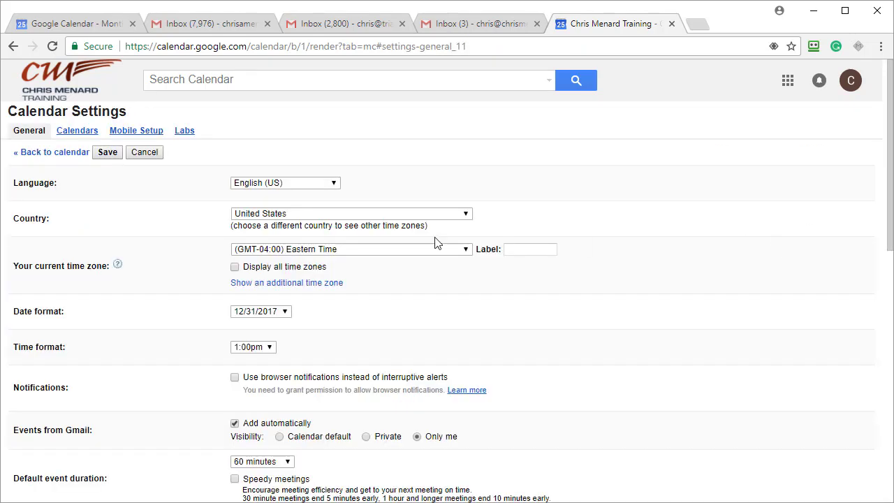
click(184, 130)
scroll(498, 220, down, 1)
scroll(489, 231, down, 6)
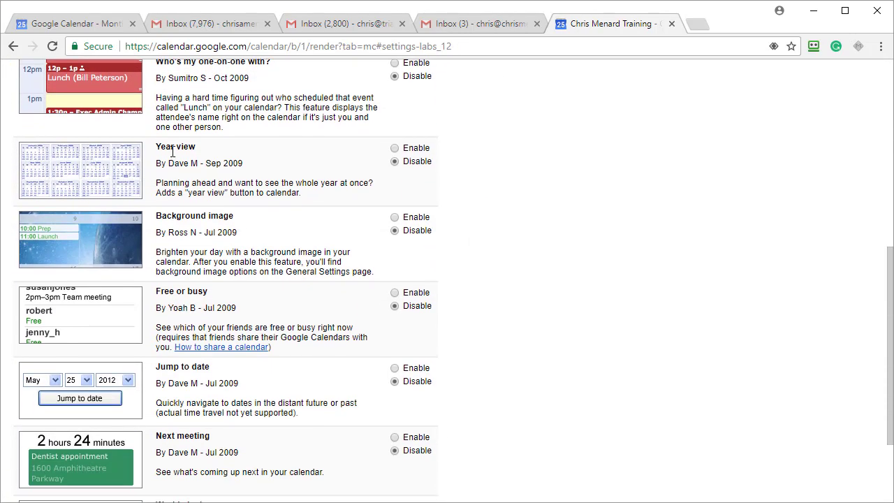
click(395, 148)
scroll(459, 175, down, 2)
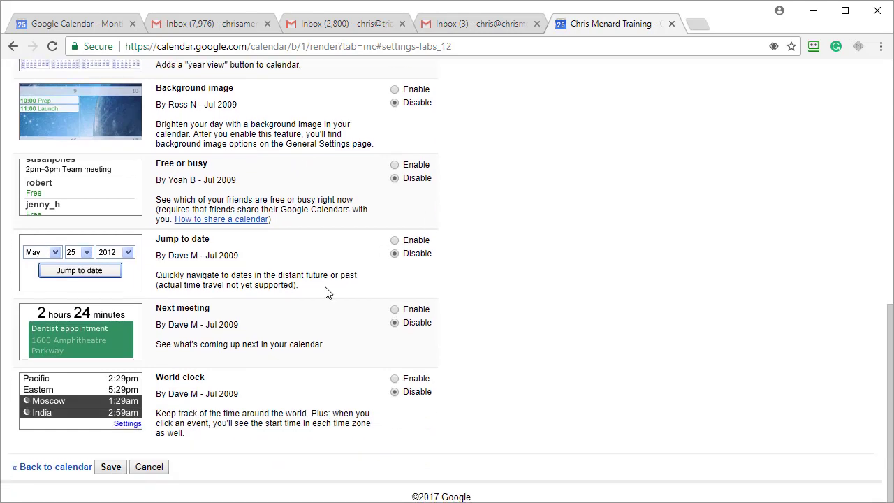
click(111, 467)
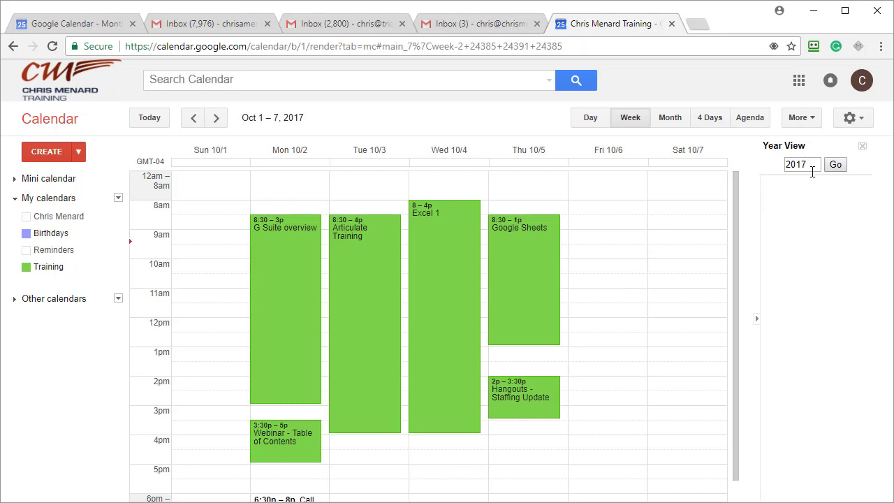
- Open the full Year View for 2017 and step ahead to 2019
click(835, 168)
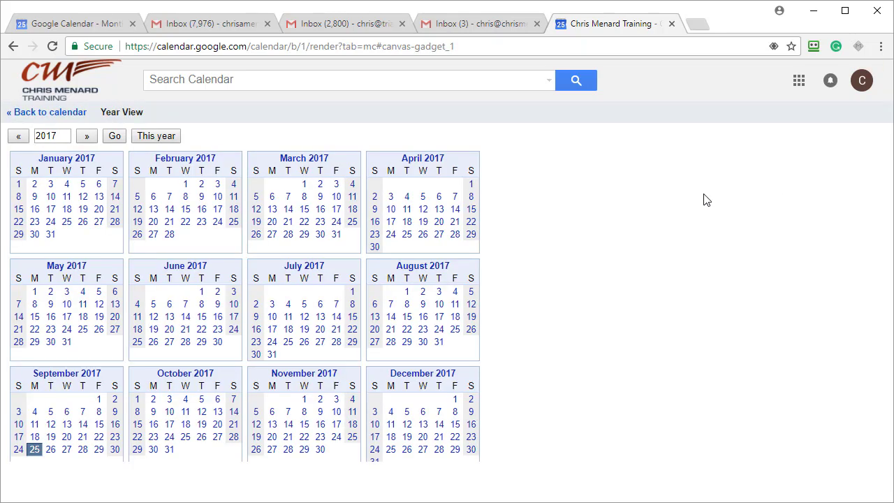
click(87, 138)
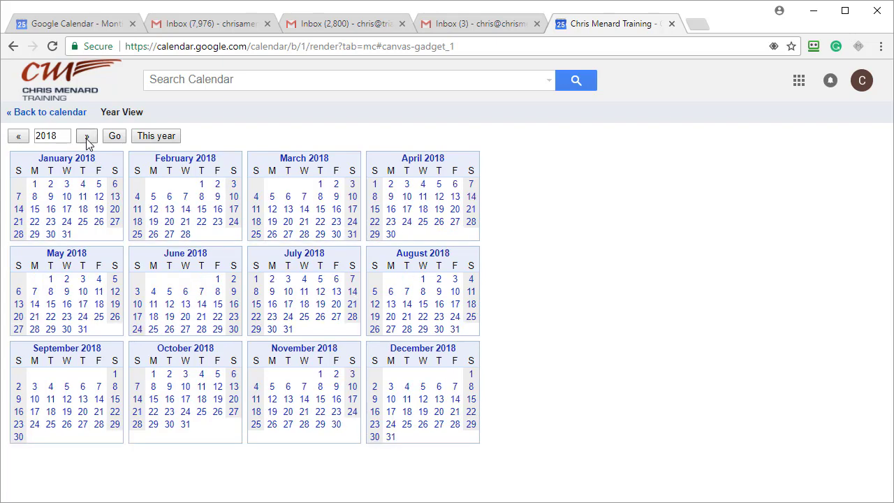
click(87, 138)
- Show the 2032 overview, return to this year, then go back to the calendar
drag(64, 136, 29, 136)
text(2032)
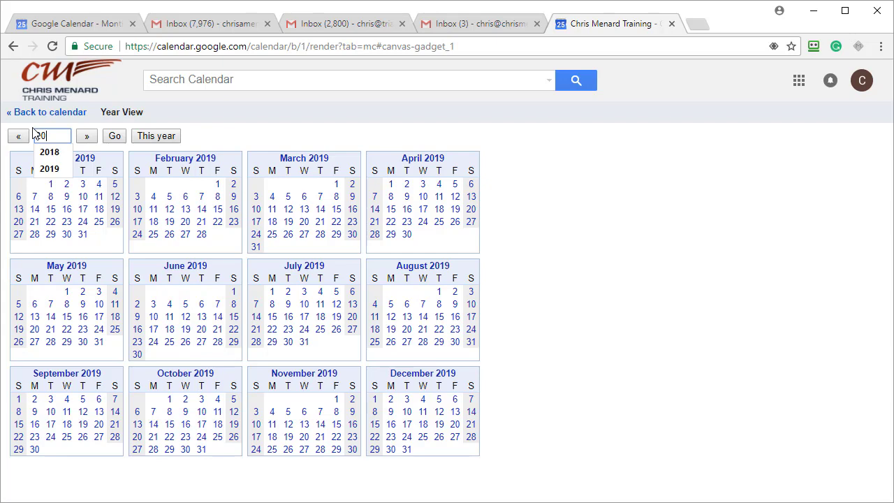
click(114, 137)
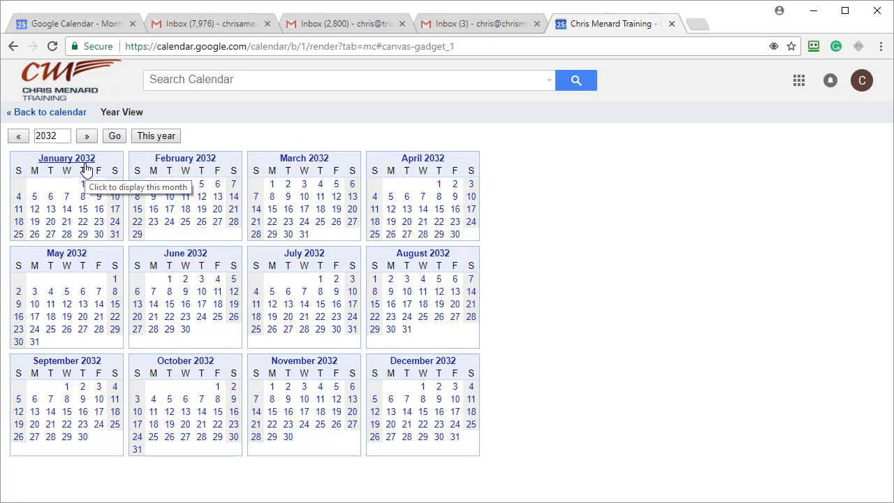
click(156, 137)
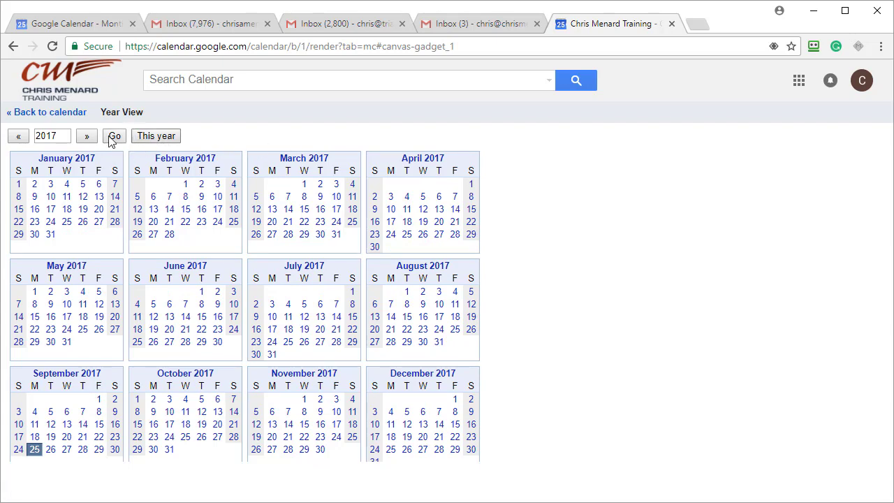
click(47, 113)
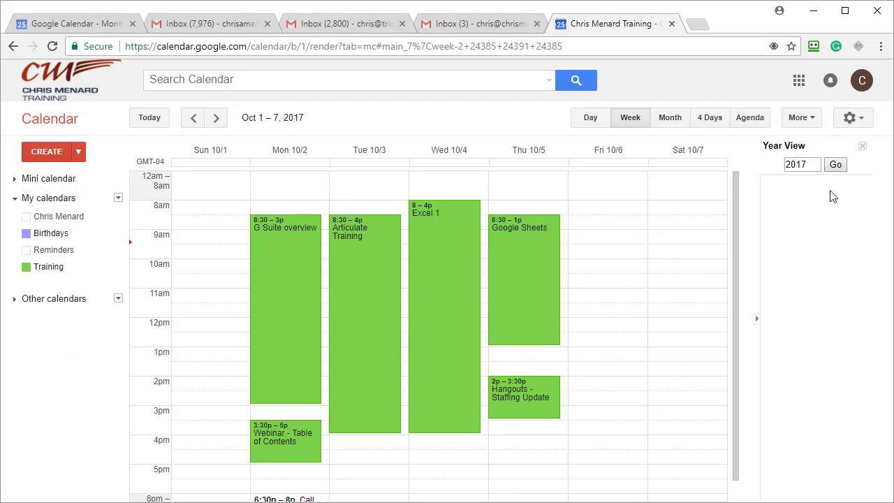
- Review the experimental features list in Settings > Labs and save it
click(852, 119)
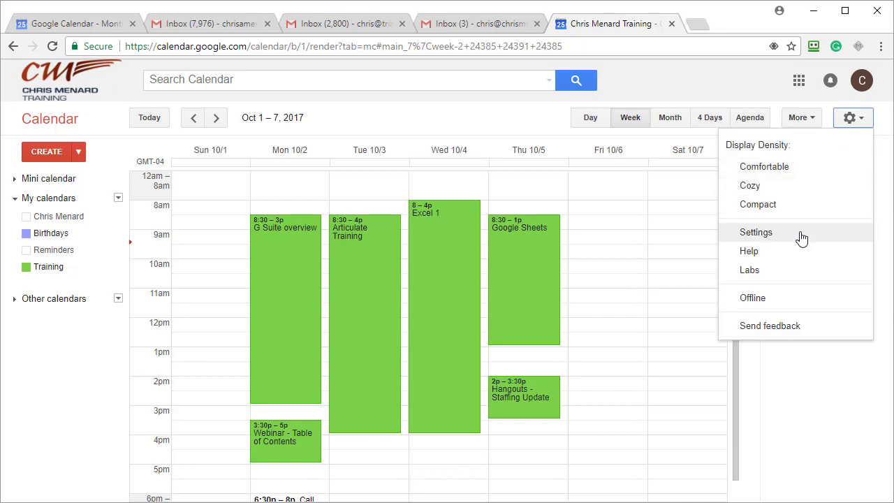
click(777, 279)
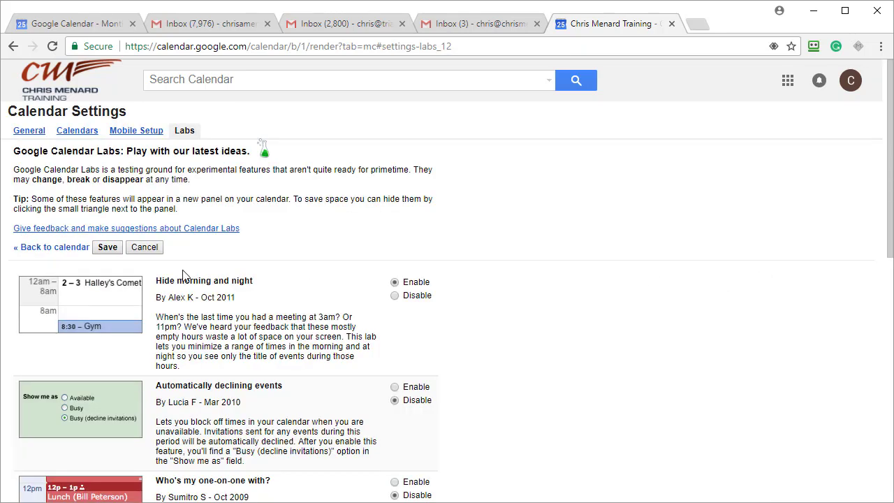
scroll(185, 276, down, 3)
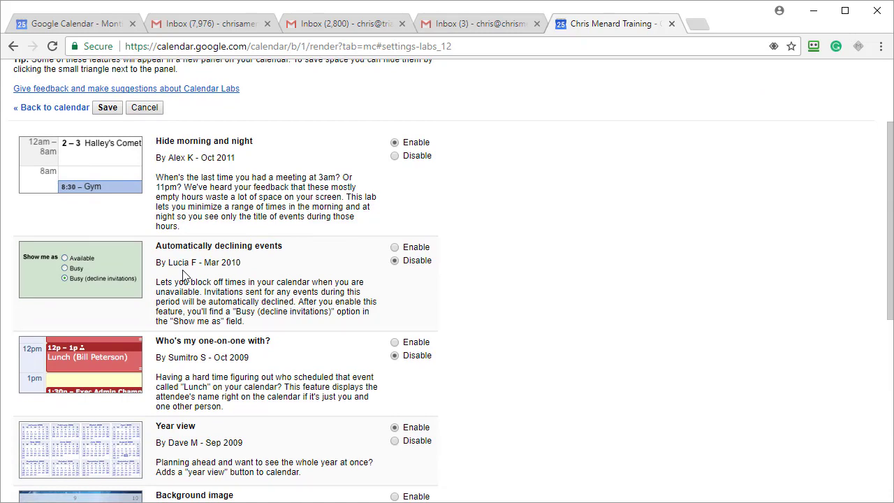
scroll(186, 276, down, 4)
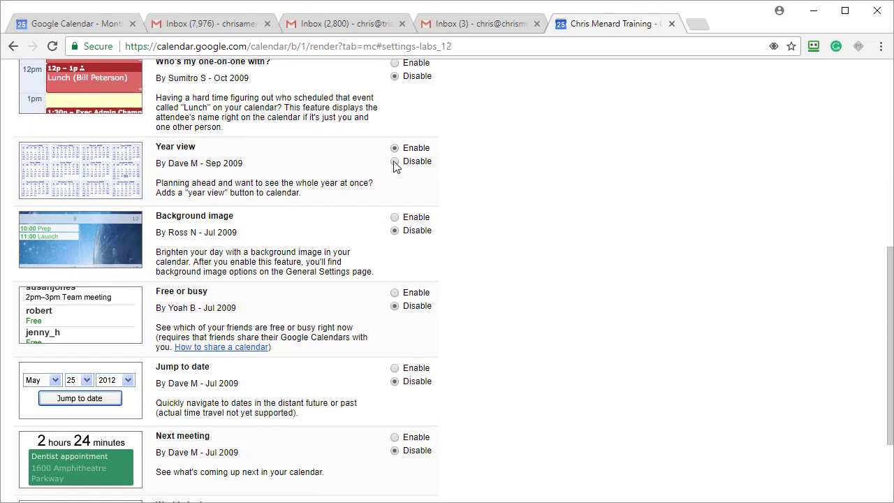
scroll(360, 215, down, 3)
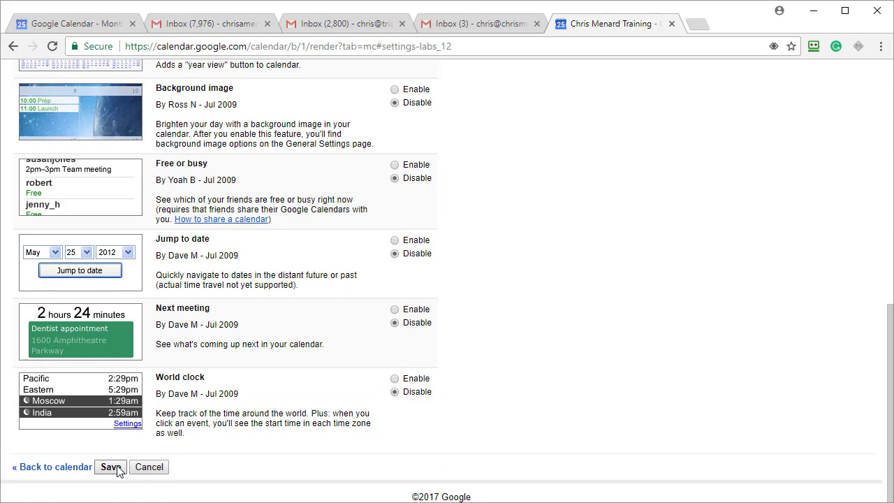
click(110, 466)
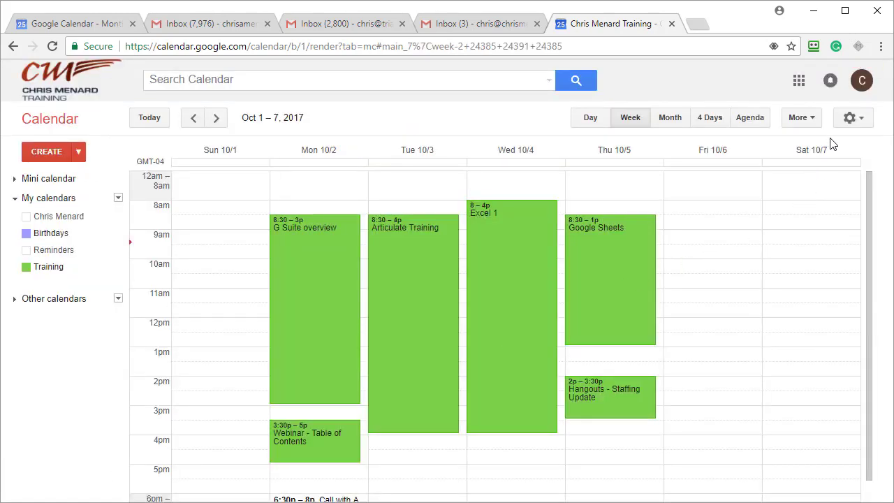
- Enable the Jump to date lab in Settings > Labs and save
click(852, 118)
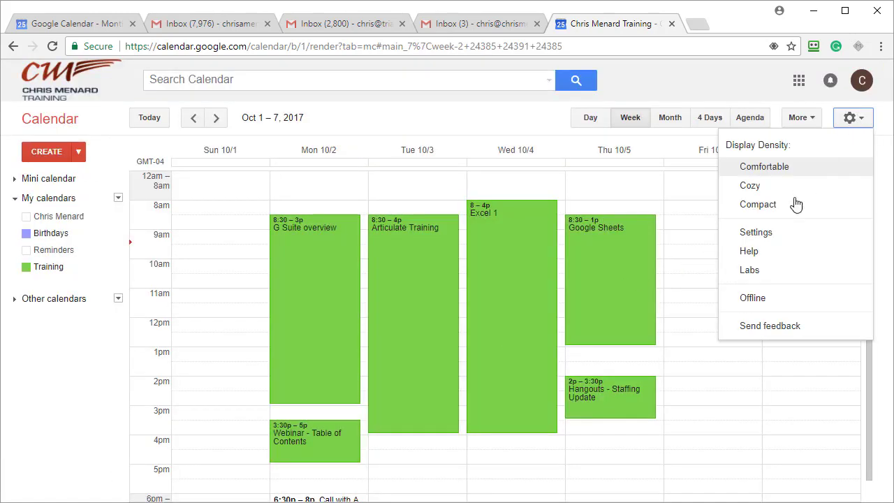
click(727, 272)
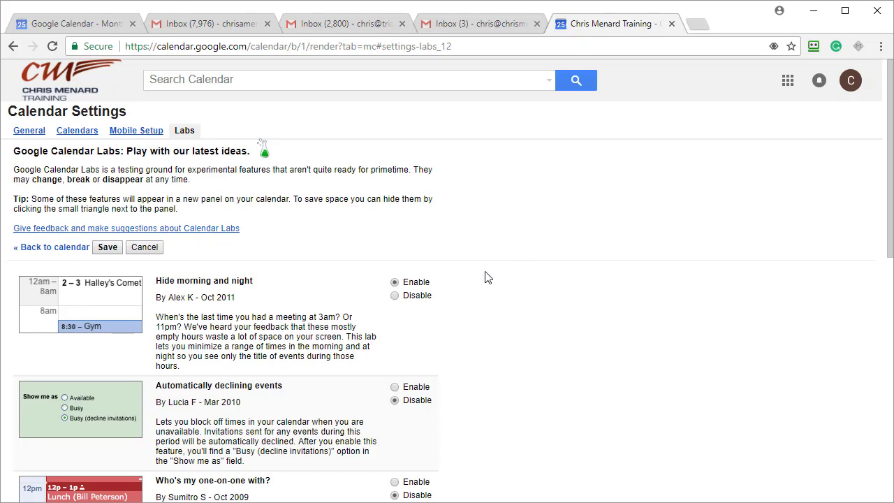
scroll(332, 293, down, 3)
scroll(332, 293, down, 2)
scroll(332, 293, down, 3)
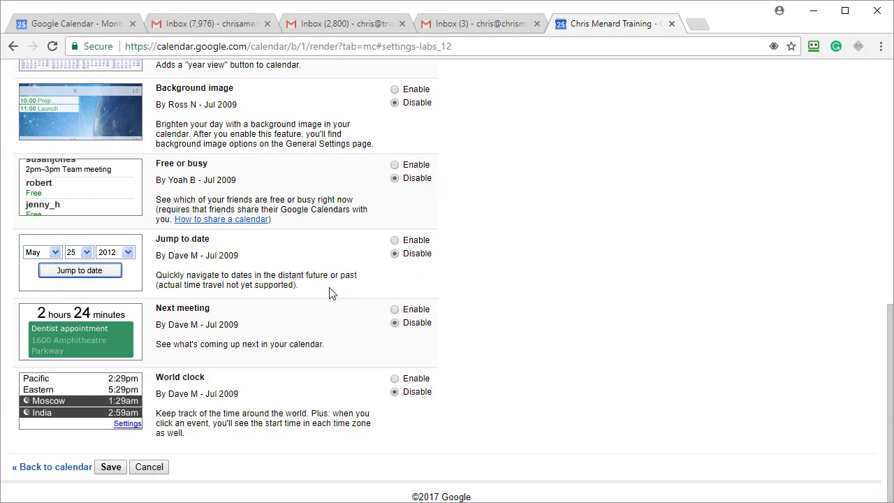
click(395, 241)
click(112, 466)
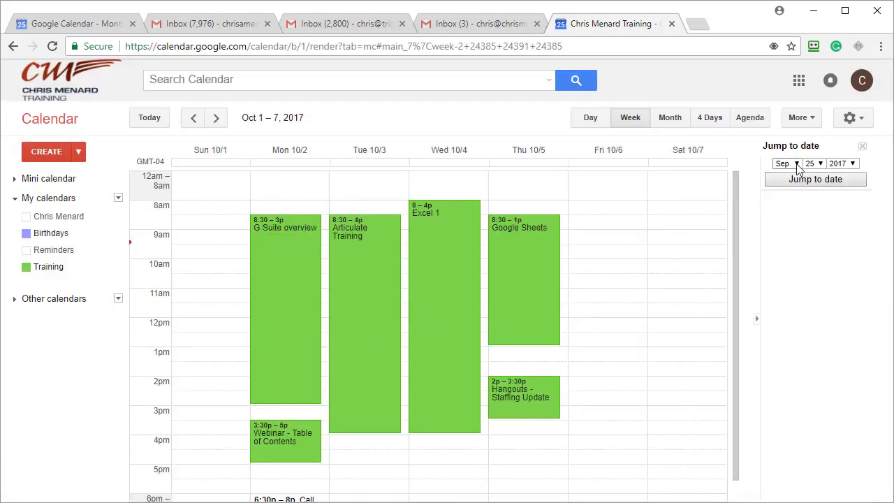
- Set the Jump to date panel to Apr 3, 2024 and jump there
click(796, 164)
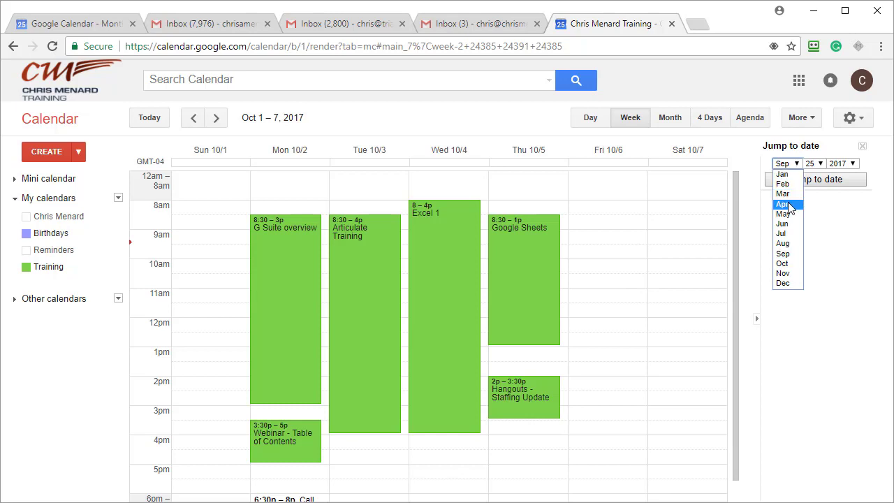
click(782, 194)
click(821, 163)
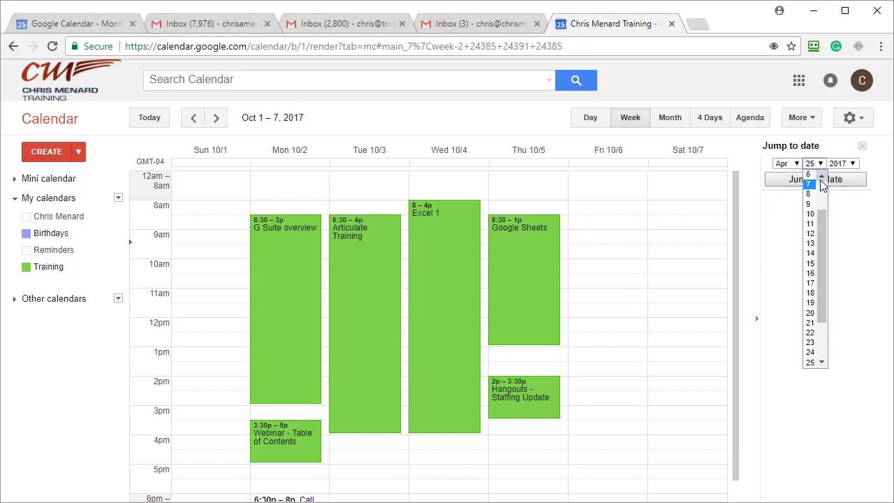
scroll(817, 185, up, 1)
click(811, 193)
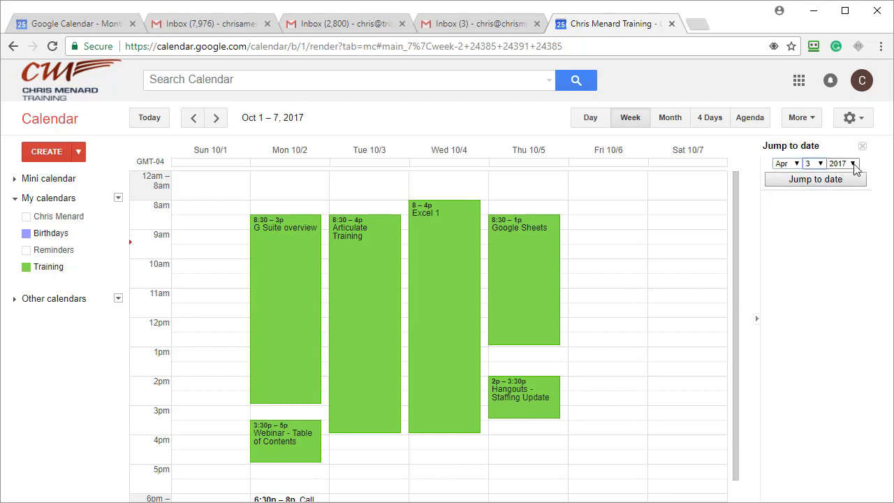
click(854, 165)
drag(854, 291, 854, 336)
click(840, 331)
click(817, 181)
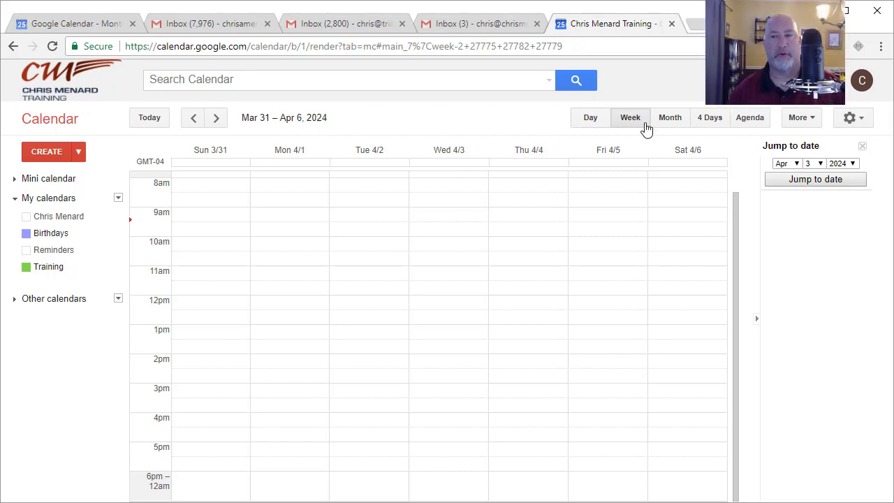
- Switch to Month view for April 2024 and browse ahead to June and back
click(669, 121)
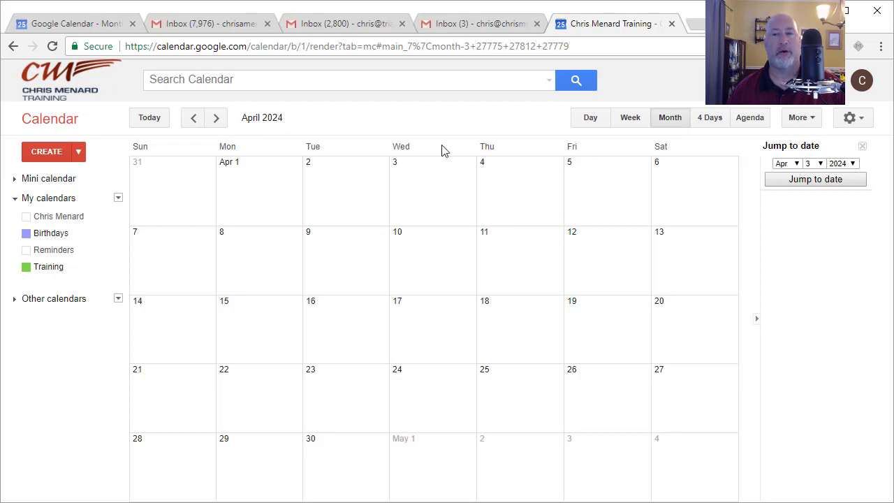
click(216, 120)
click(216, 120)
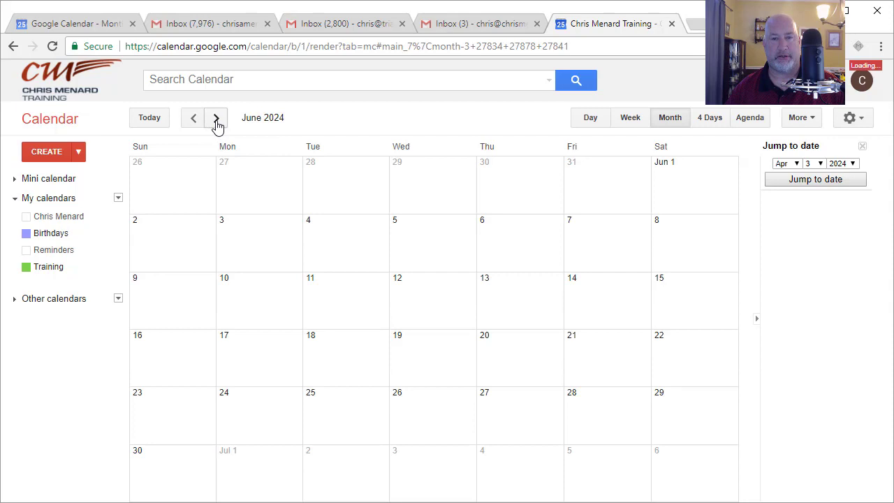
click(193, 119)
click(194, 119)
- Return to September 2017, peek at October 2017, then come back to Today
click(147, 124)
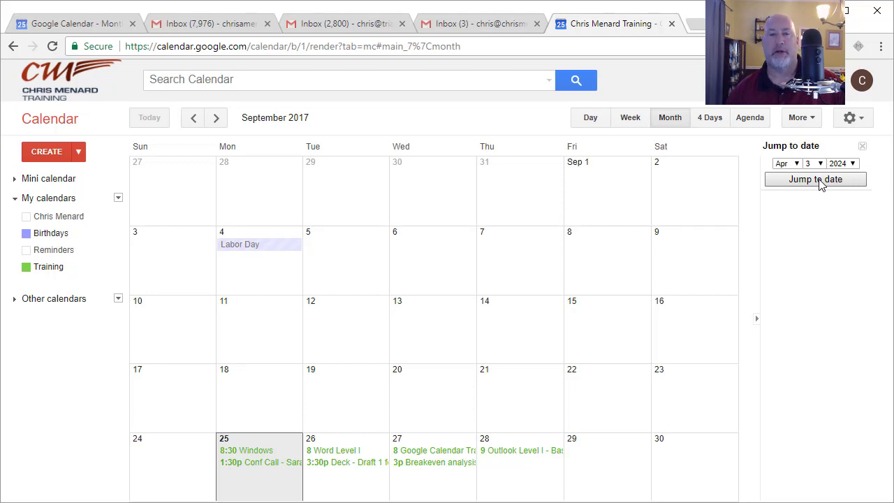
click(216, 119)
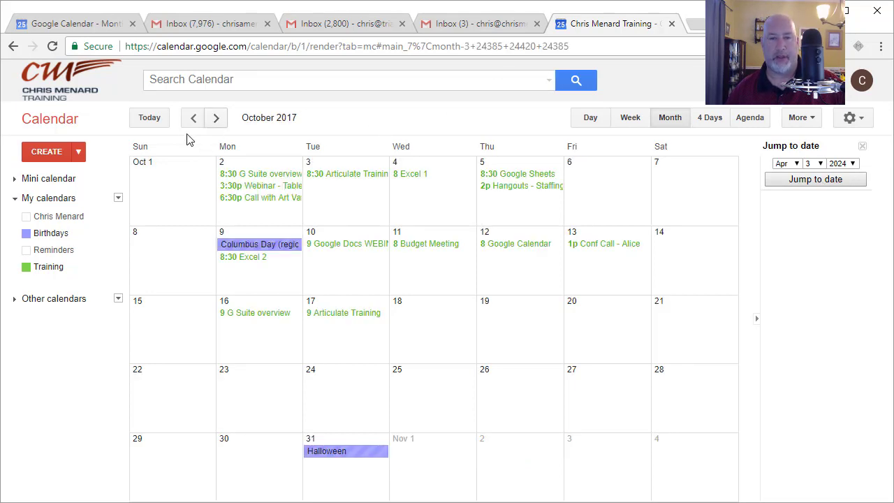
click(148, 121)
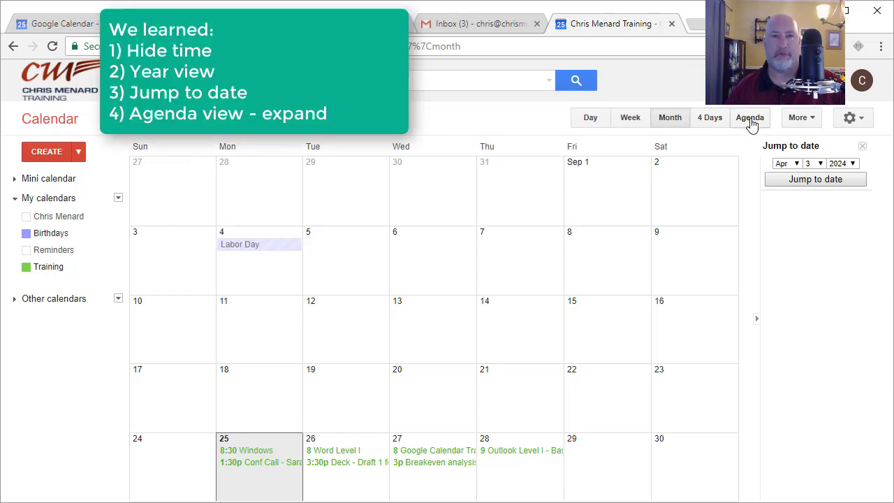
- Switch to Agenda view and expand all events, collapsing and re-expanding them once
click(750, 118)
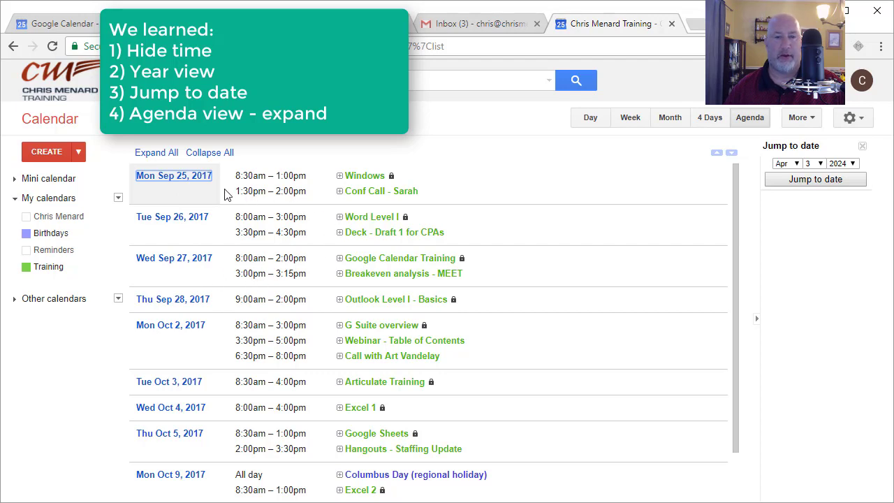
click(158, 153)
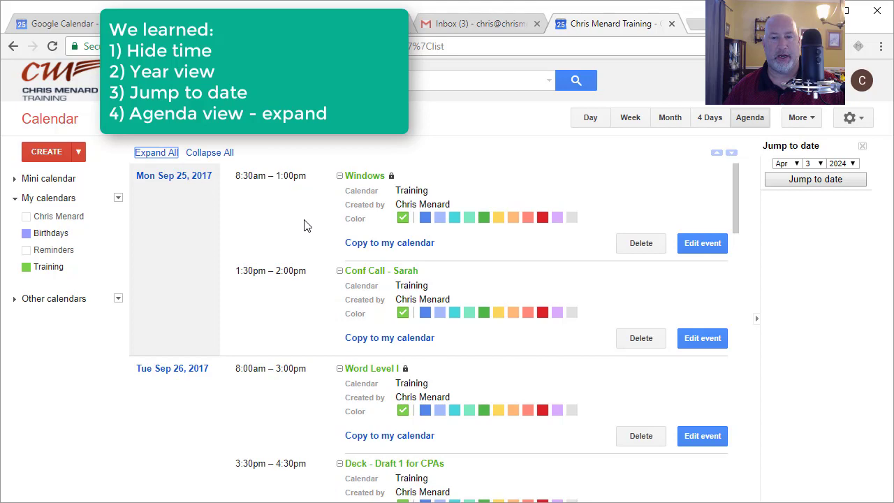
scroll(305, 225, down, 1)
scroll(308, 231, down, 3)
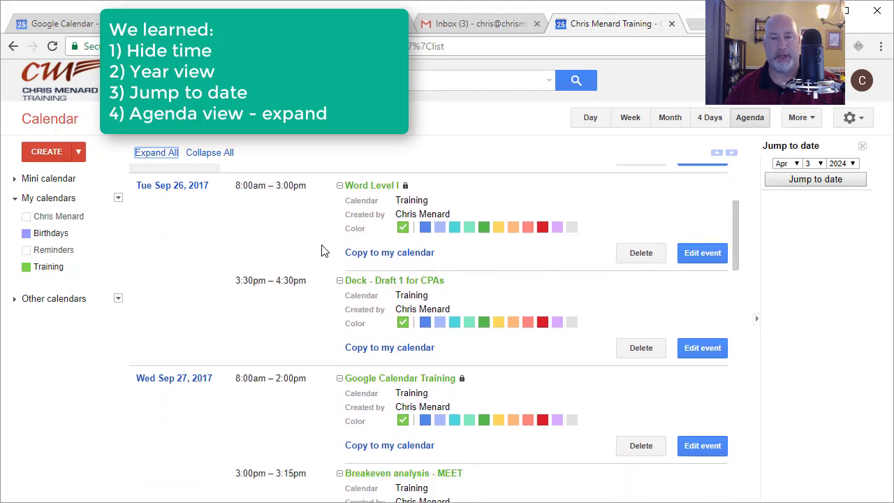
scroll(302, 249, down, 1)
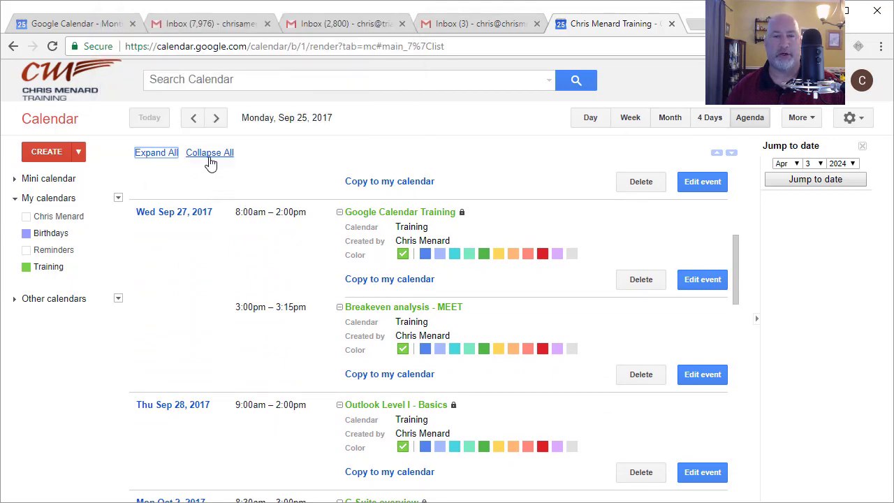
click(209, 153)
click(156, 153)
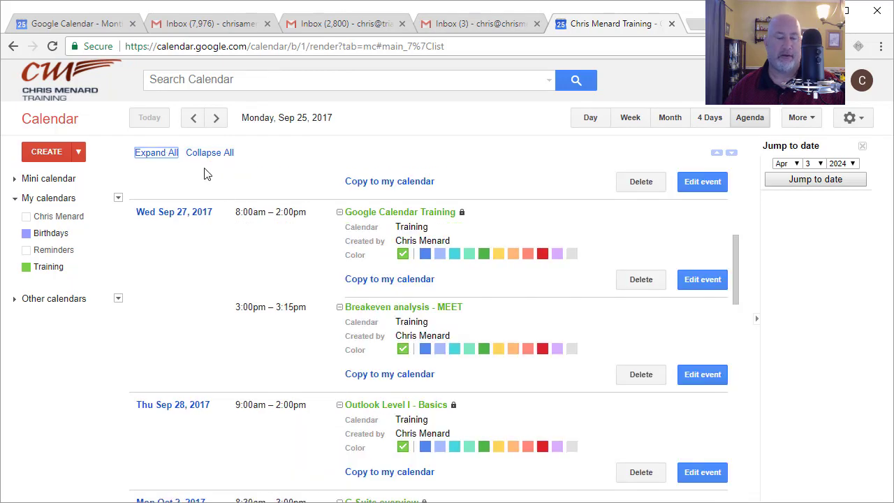